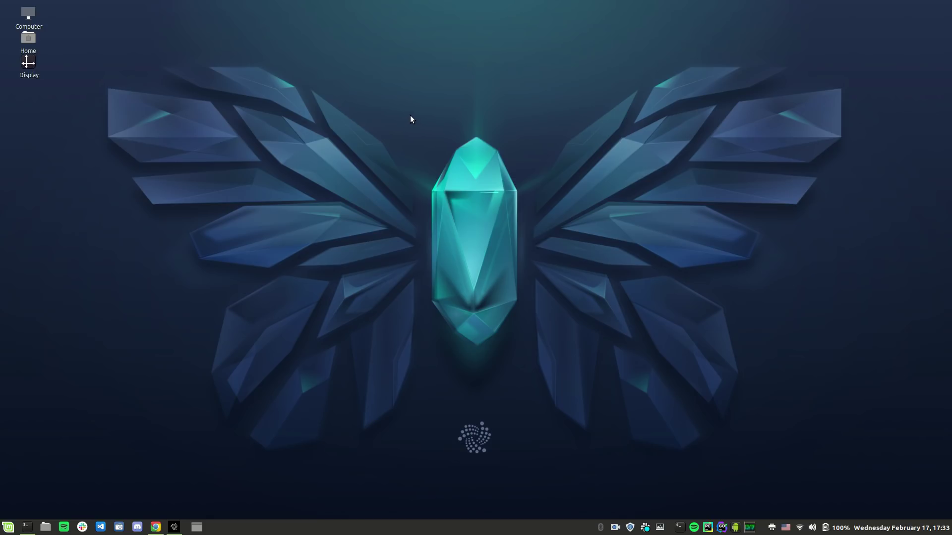
# - Restore the Chrome GitHub pollen-wallet page and open Pollen Wallet on the right half beside it
pyautogui.moveTo(165, 532)
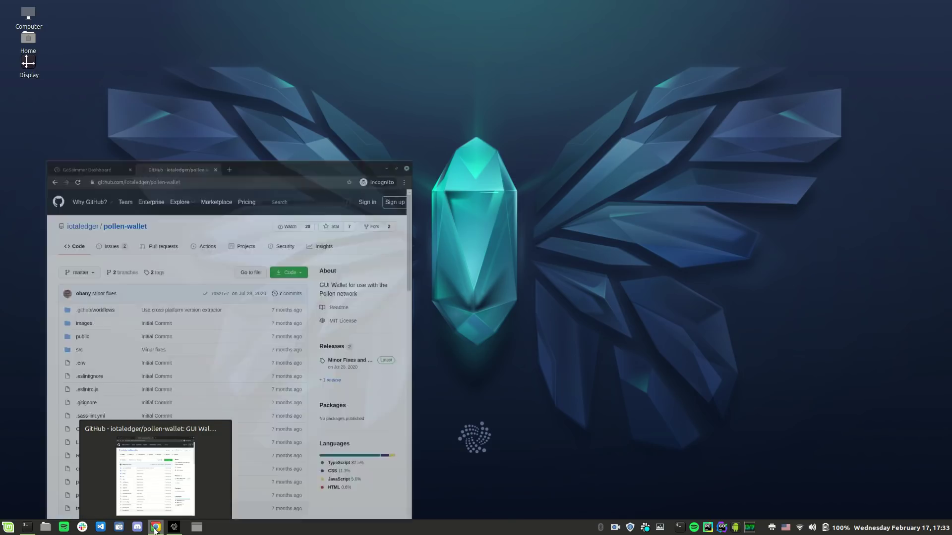
pyautogui.click(155, 471)
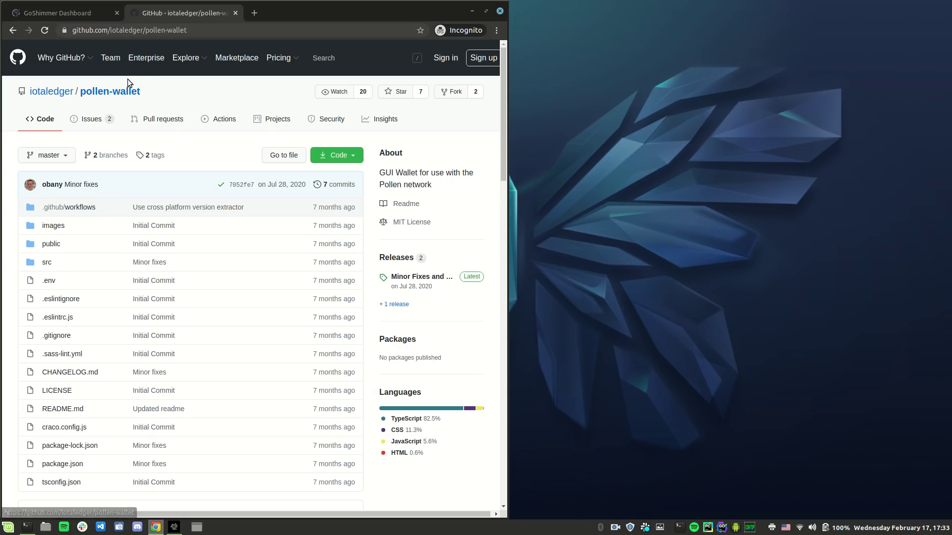
pyautogui.click(174, 528)
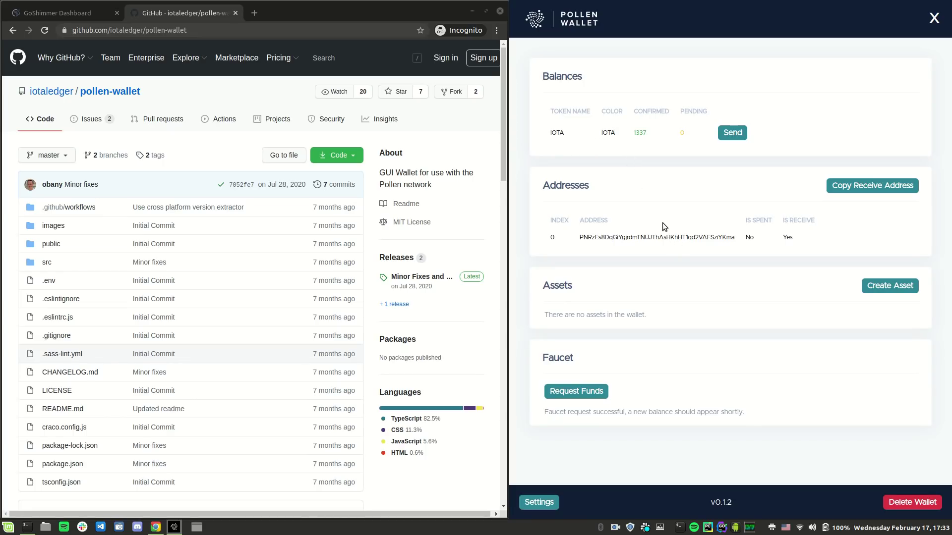
# - Create an asset named 'WenMoon Company' with symbol WMC and amount 1000
pyautogui.click(881, 289)
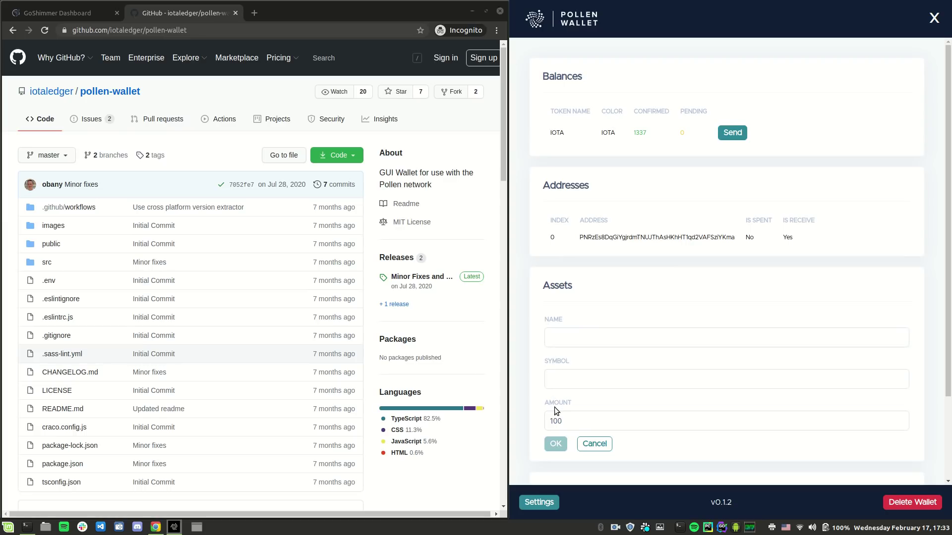
pyautogui.click(575, 337)
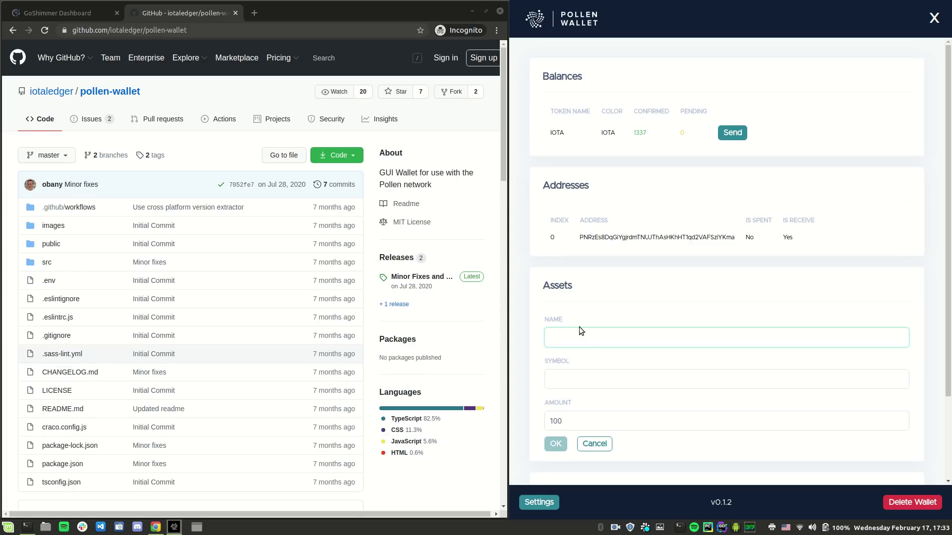
pyautogui.write('WenMoon Company')
pyautogui.press('Tab')
pyautogui.write('WMC')
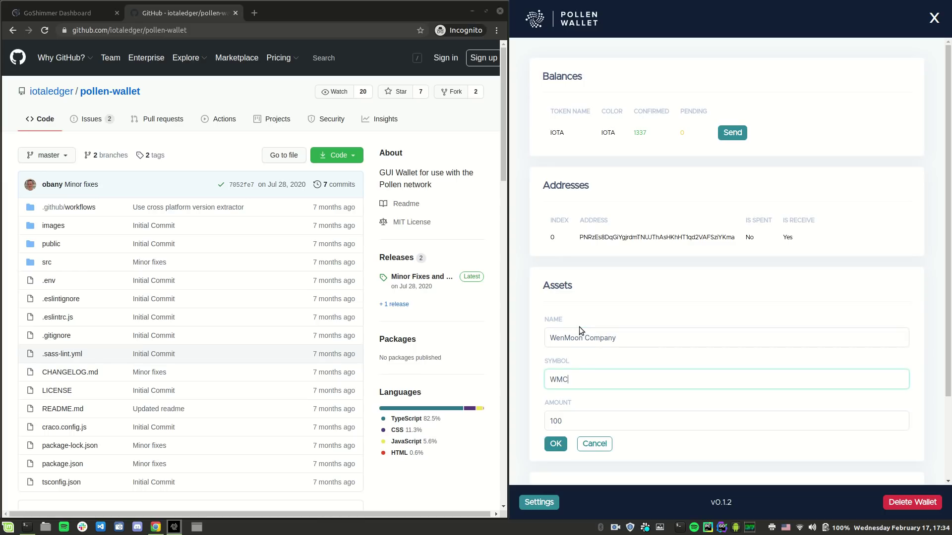
pyautogui.press('Tab')
pyautogui.write('1000')
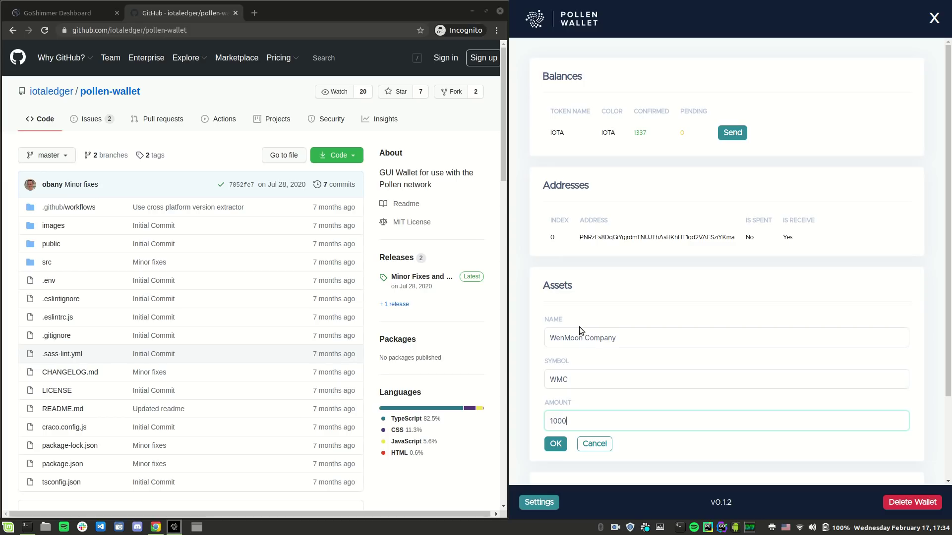
pyautogui.click(556, 444)
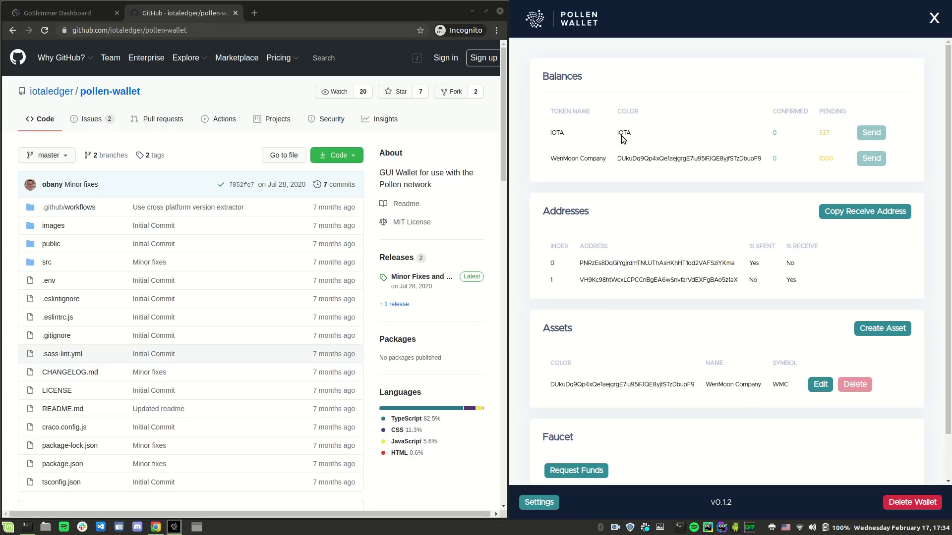
# - Select the WenMoon Company colour ID in Balances and switch to the GoShimmer Dashboard tab
pyautogui.doubleClick(638, 160)
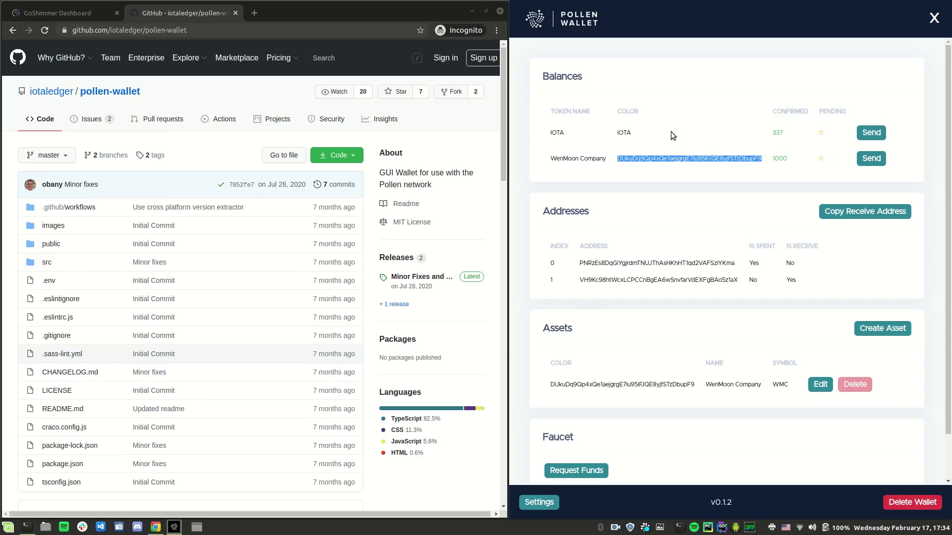
pyautogui.click(40, 16)
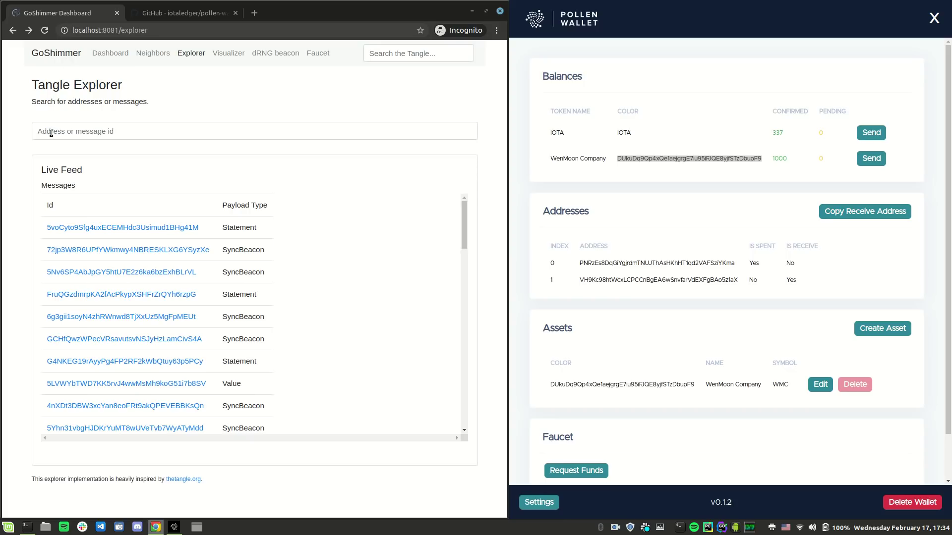
# - Open the Live Feed's Value message, inspect the 1000-token output, and select its transaction ID
pyautogui.click(143, 408)
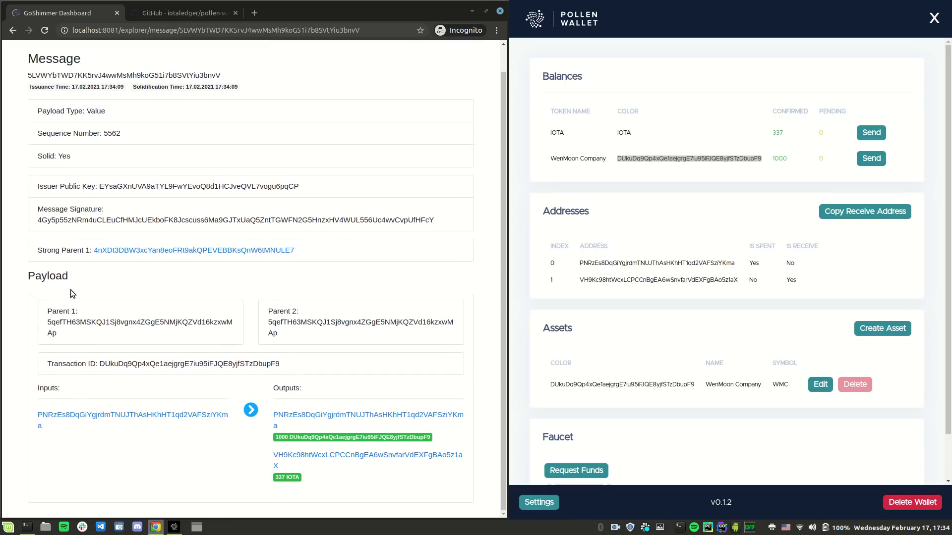
pyautogui.scroll(-1, 70, 297)
pyautogui.moveTo(276, 438); pyautogui.dragTo(438, 442)
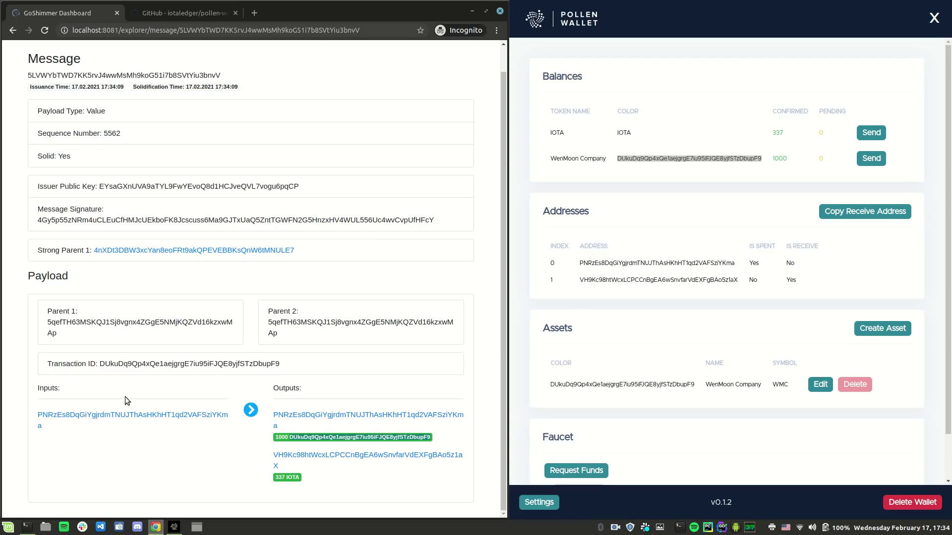
pyautogui.doubleClick(148, 366)
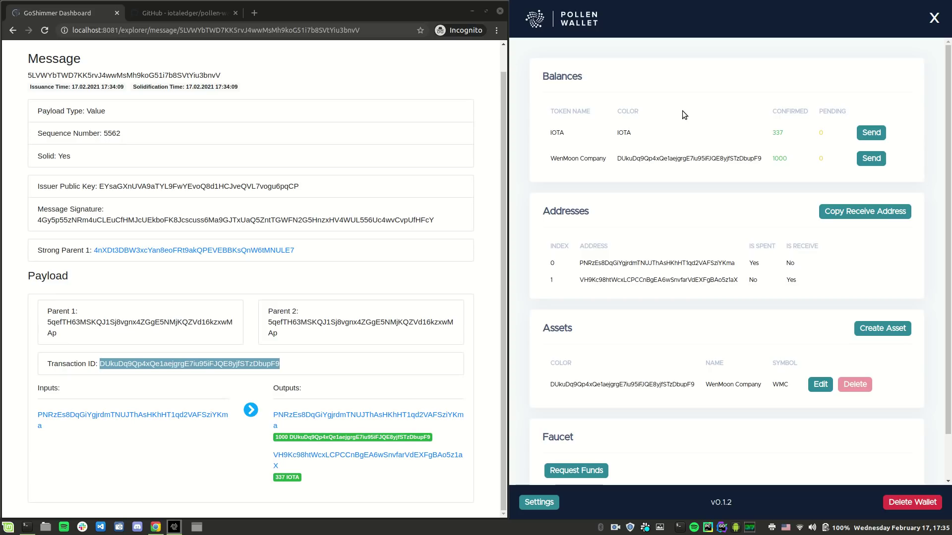
# - Open the send form and copy the CLI wallet's address from ./cli-wallet address -list
pyautogui.click(876, 158)
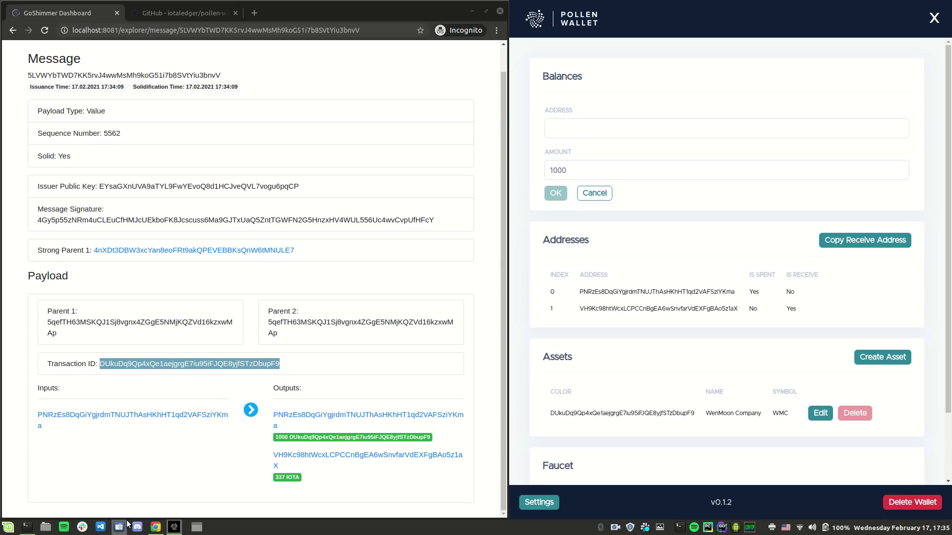
pyautogui.click(27, 529)
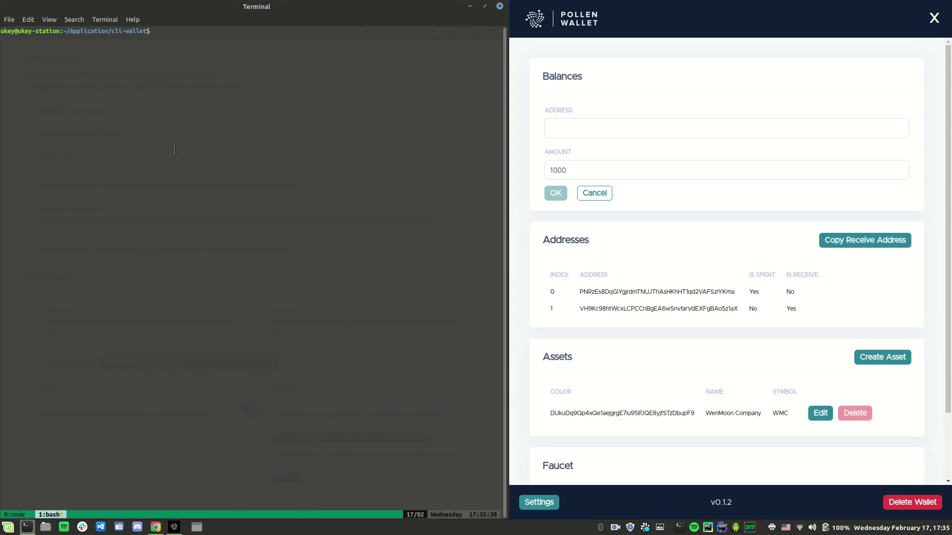
pyautogui.write('./cli-wallet address -list')
pyautogui.press('Return')
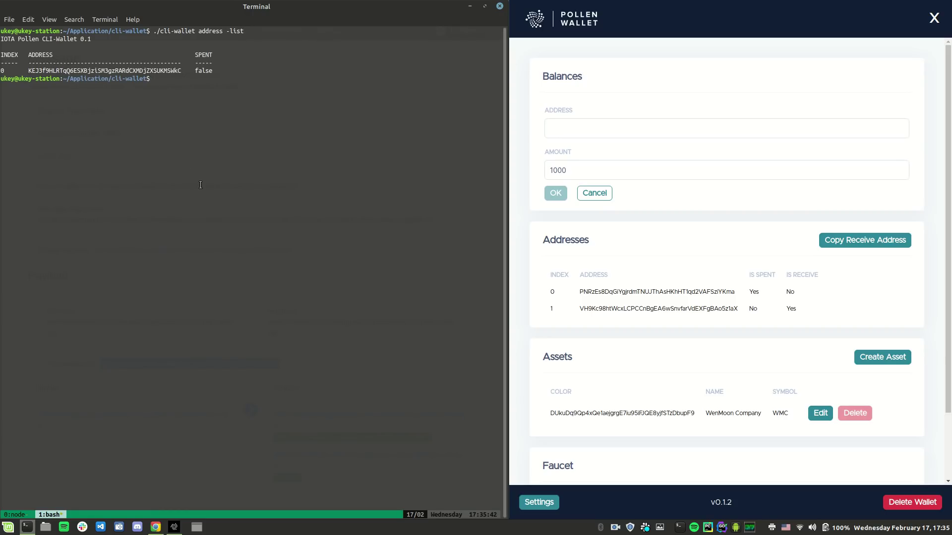
pyautogui.doubleClick(130, 70)
pyautogui.rightClick(130, 69)
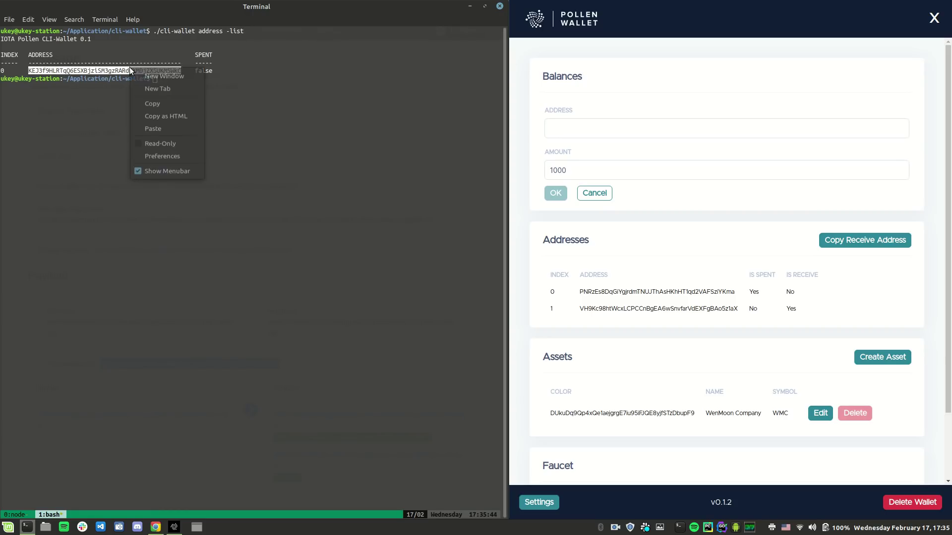
pyautogui.click(148, 105)
# - Enter the CLI wallet's address as recipient and change the amount from 1000 to 500
pyautogui.click(574, 132)
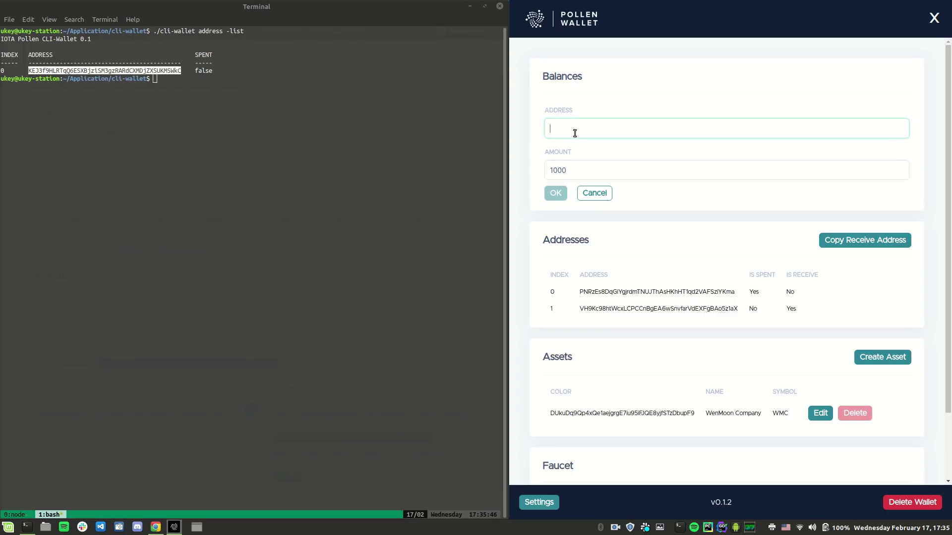
pyautogui.hotkey('ctrl', 'v')
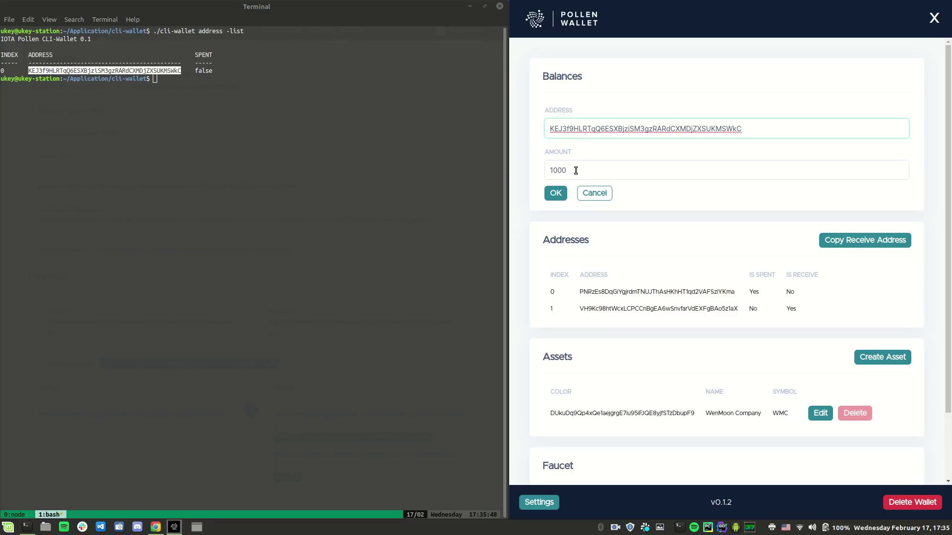
pyautogui.doubleClick(575, 170)
pyautogui.write('500')
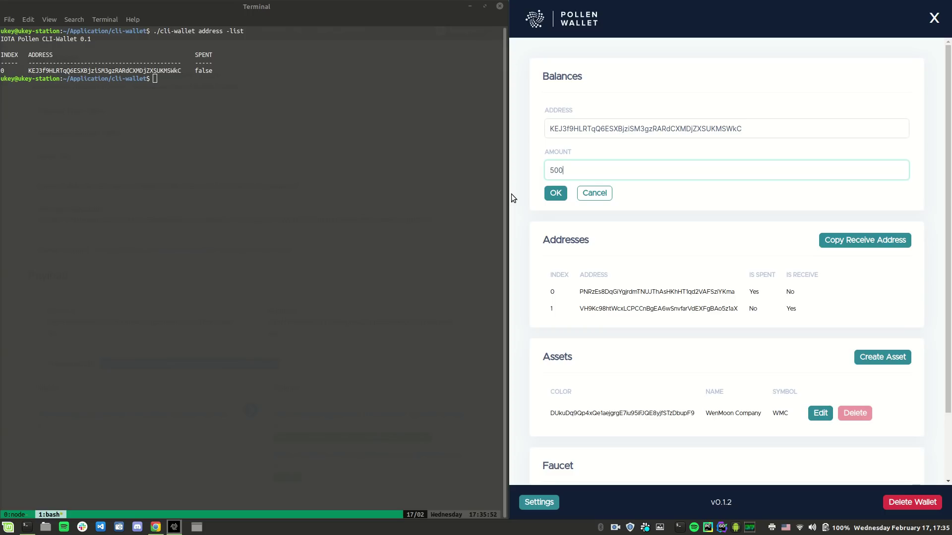
# - Clear the terminal, rerun the CLI balance check, and confirm the 500-token send
pyautogui.click(286, 137)
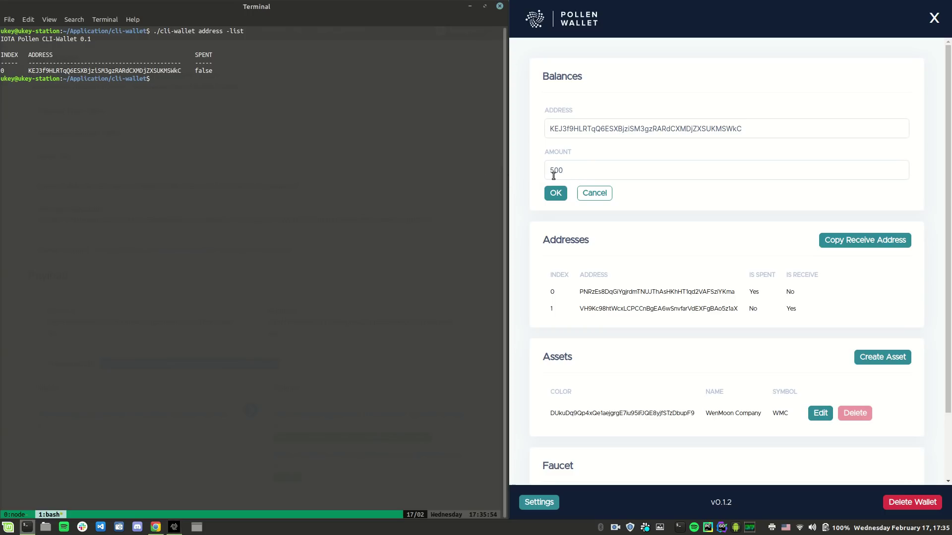
pyautogui.write('clear')
pyautogui.press('Up')
pyautogui.press('Up')
pyautogui.press('Return')
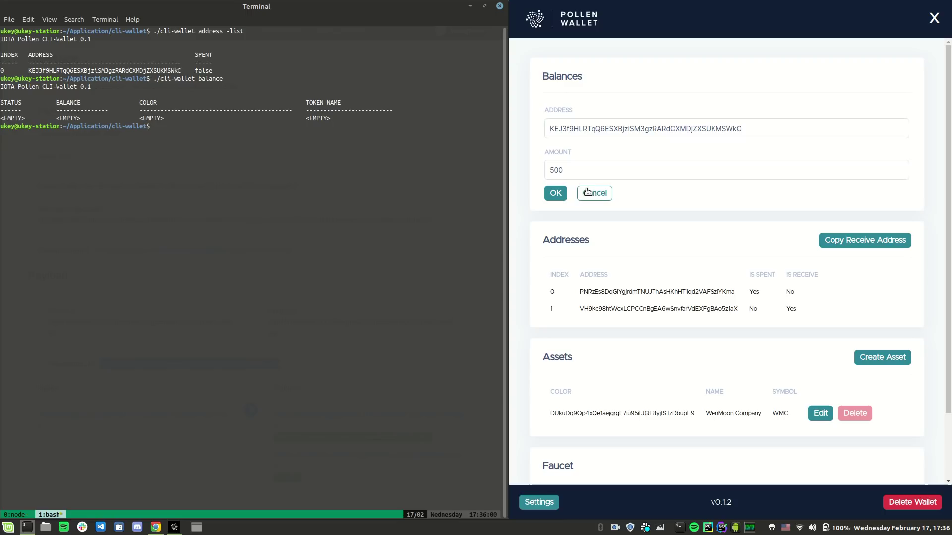
pyautogui.click(560, 193)
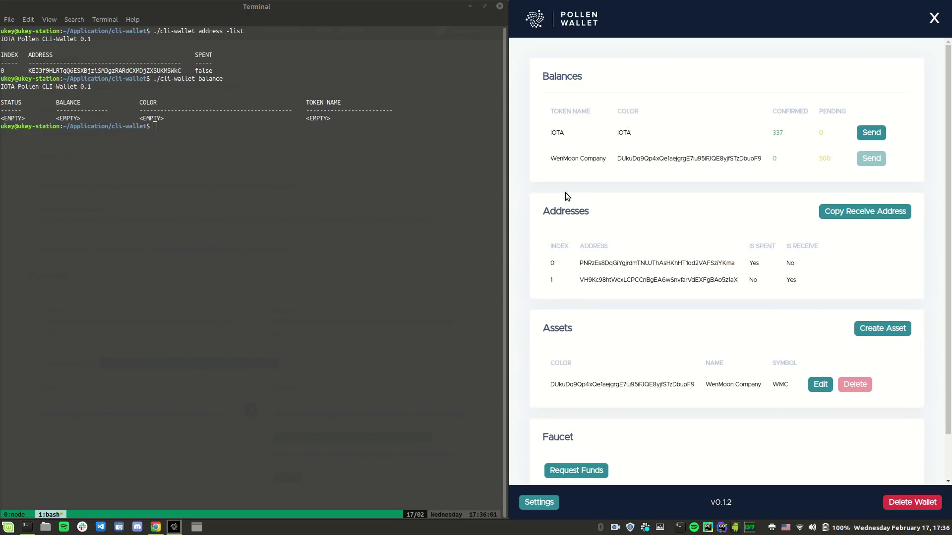
# - Recheck ./cli-wallet balance until 500 WenMoon tokens go from [PEND] to [ OK ], then select the colour ID
pyautogui.click(278, 195)
pyautogui.press('Up')
pyautogui.press('Return')
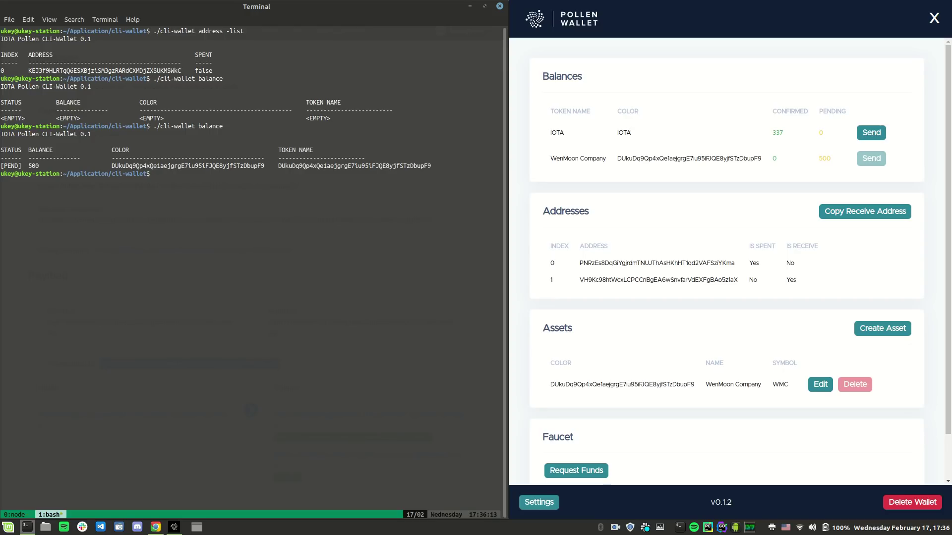
pyautogui.press('Up')
pyautogui.press('Return')
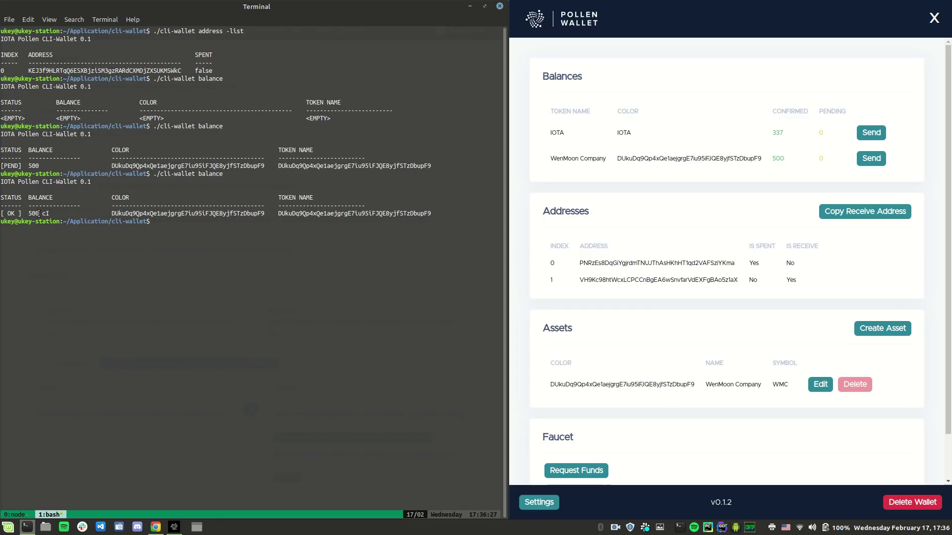
pyautogui.doubleClick(131, 213)
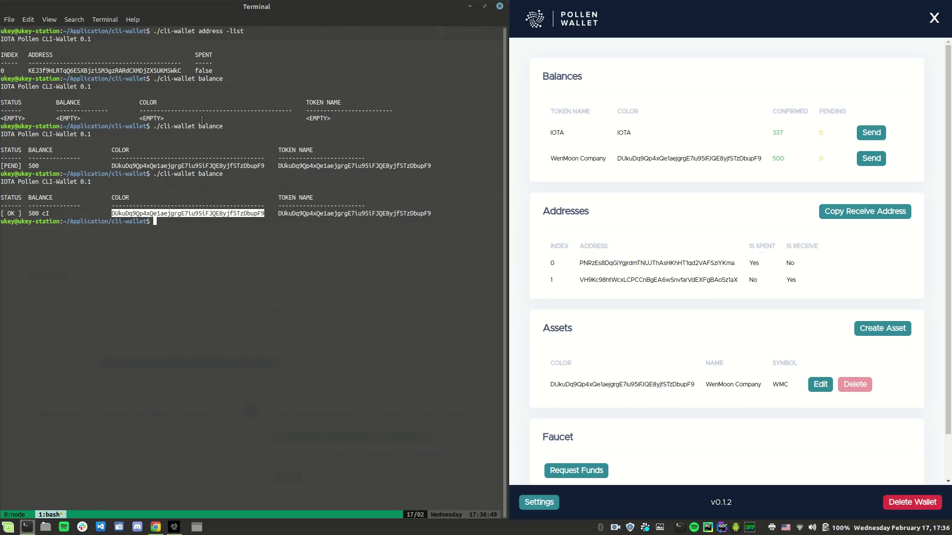
# - Type ./cli-wallet send-funds -amount 250 -color with the token's colour ID, followed by -dest-addr
pyautogui.click(193, 207)
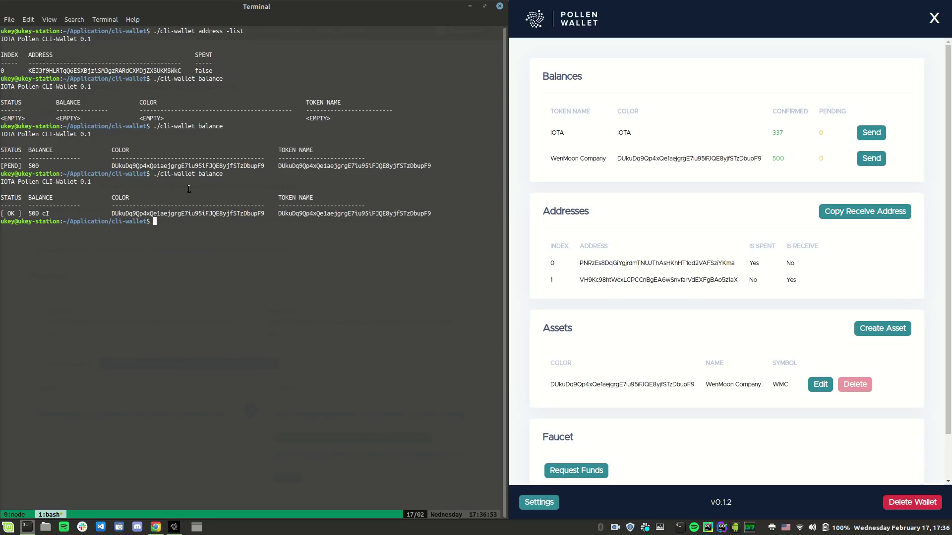
pyautogui.write('./cli-wallet send-funds -')
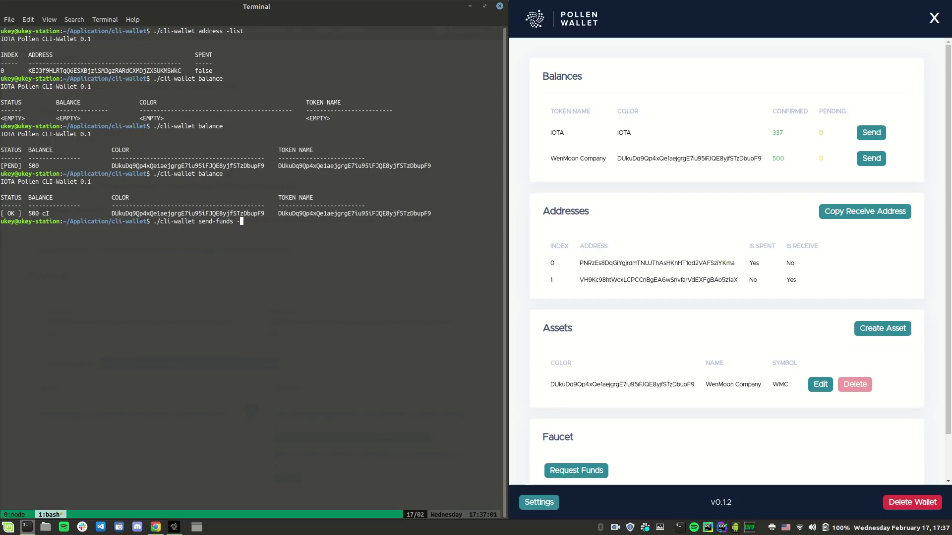
pyautogui.write('amount ')
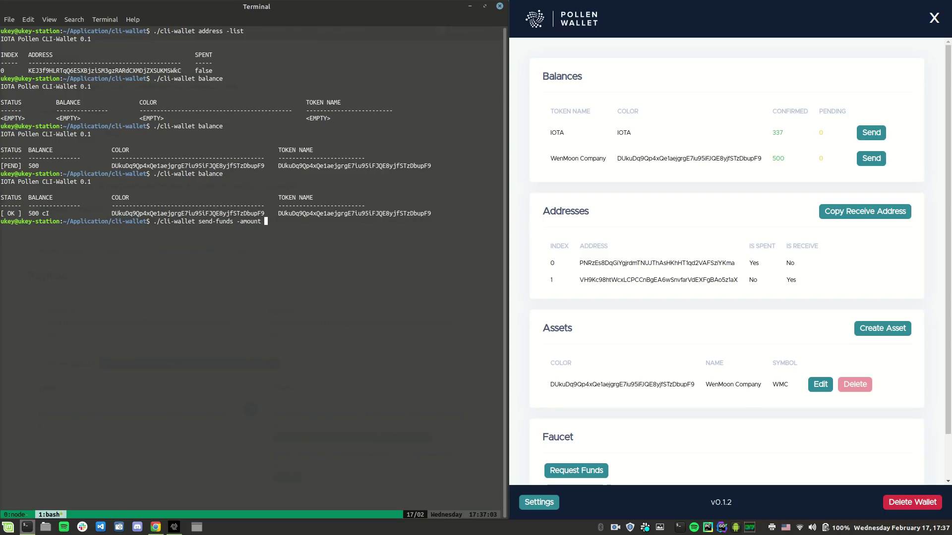
pyautogui.write('250 -color')
pyautogui.doubleClick(118, 212)
pyautogui.middleClick(119, 208)
pyautogui.write('-dest-a')
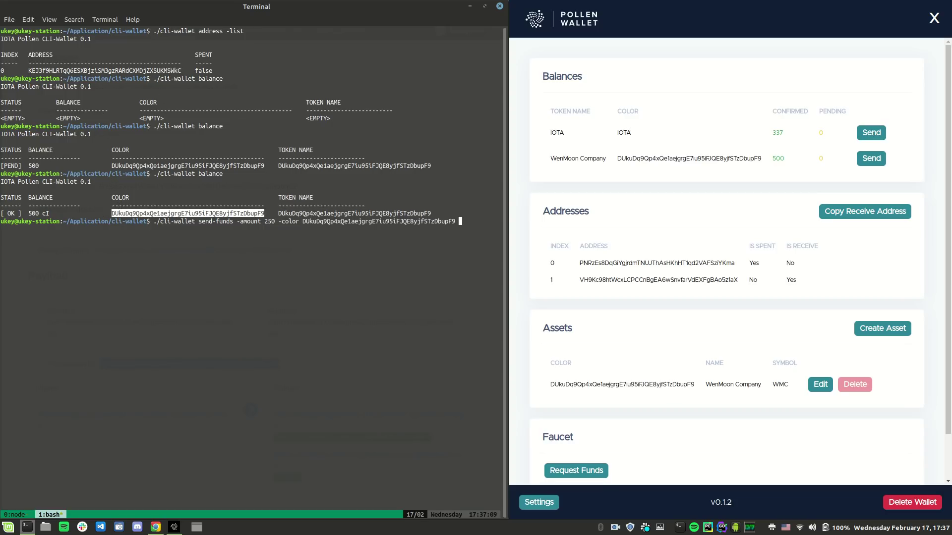
pyautogui.write('ddr')
# - Add the Pollen Wallet receive address as destination and run the 250-token send
pyautogui.click(869, 212)
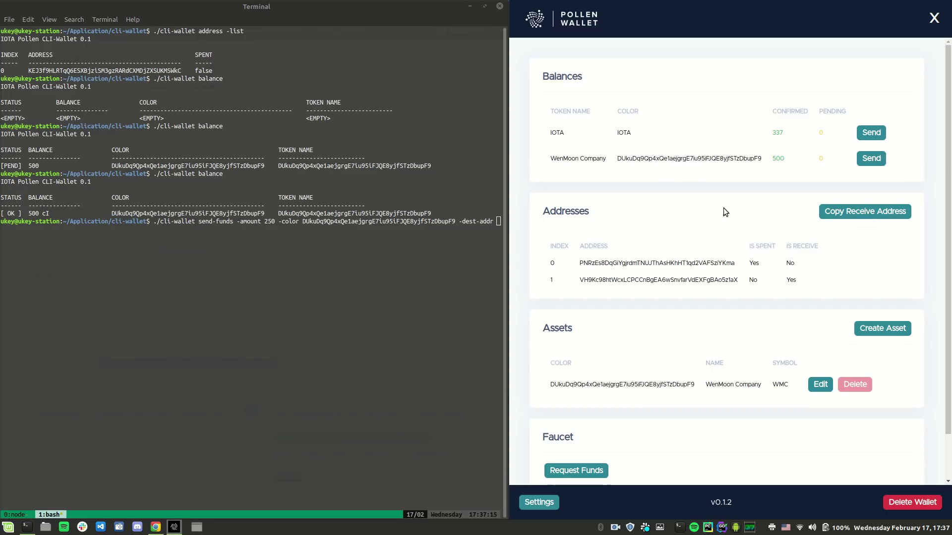
pyautogui.click(473, 219)
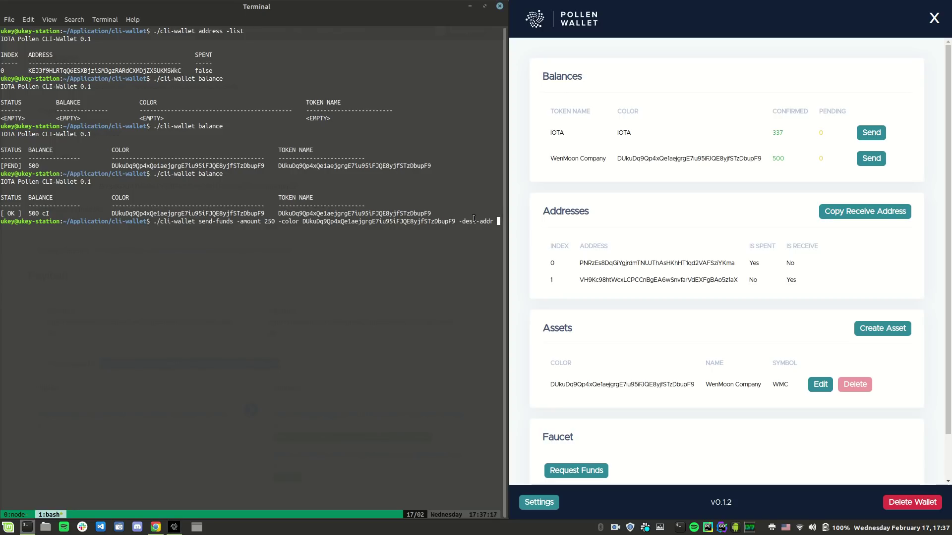
pyautogui.hotkey('ctrl', 'shift', 'v')
pyautogui.press('Return')
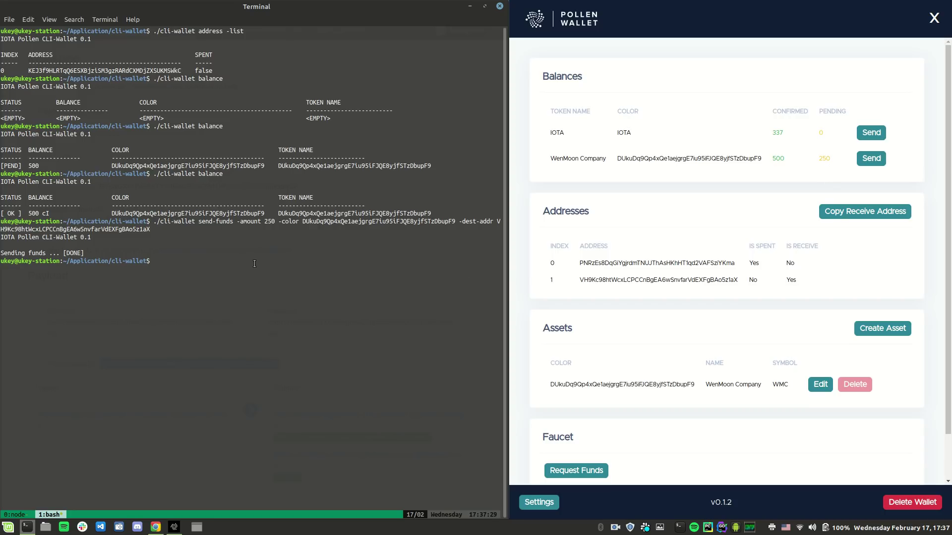
pyautogui.press('Up')
pyautogui.press('Up')
pyautogui.press('Up')
pyautogui.press('Up')
pyautogui.press('Up')
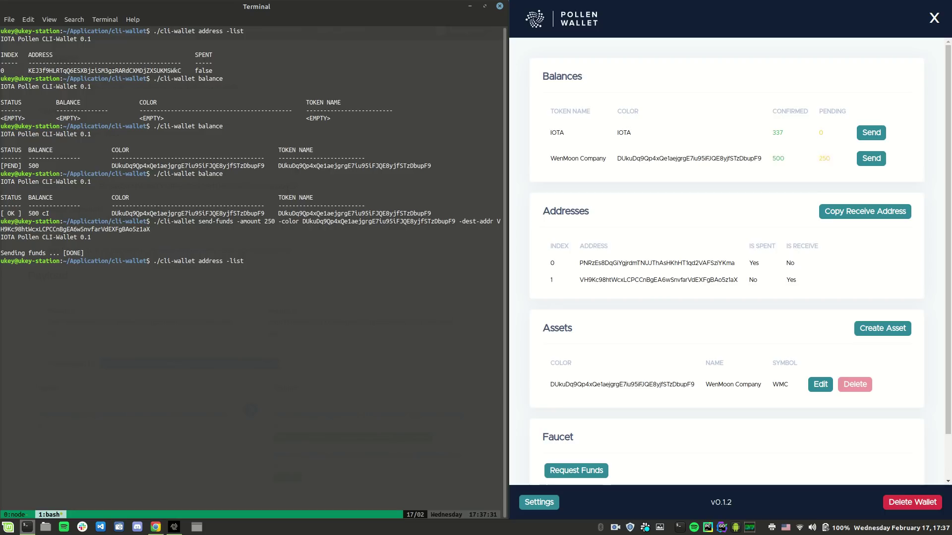
# - Rerun ./cli-wallet balance to show 250 WenMoon Company tokens in the CLI wallet
pyautogui.press('Up')
pyautogui.press('Up')
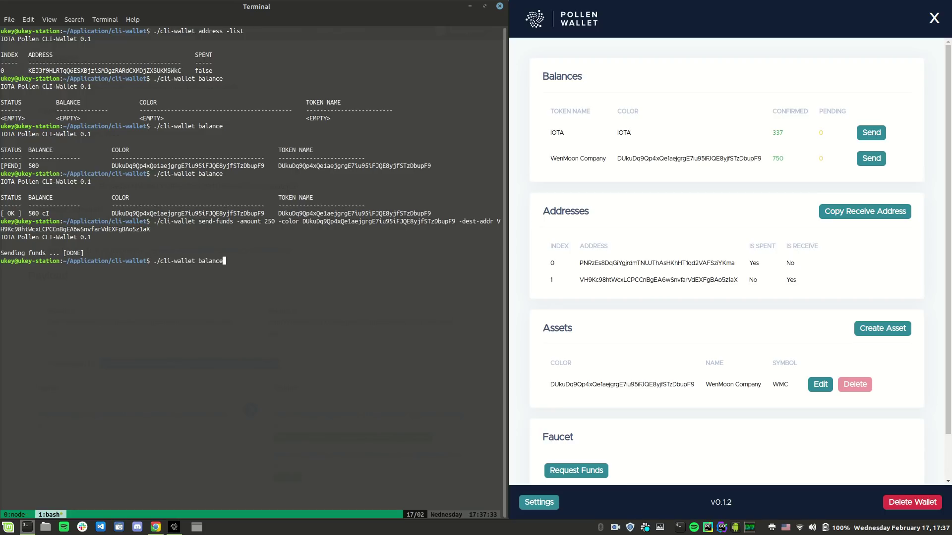
pyautogui.press('Return')
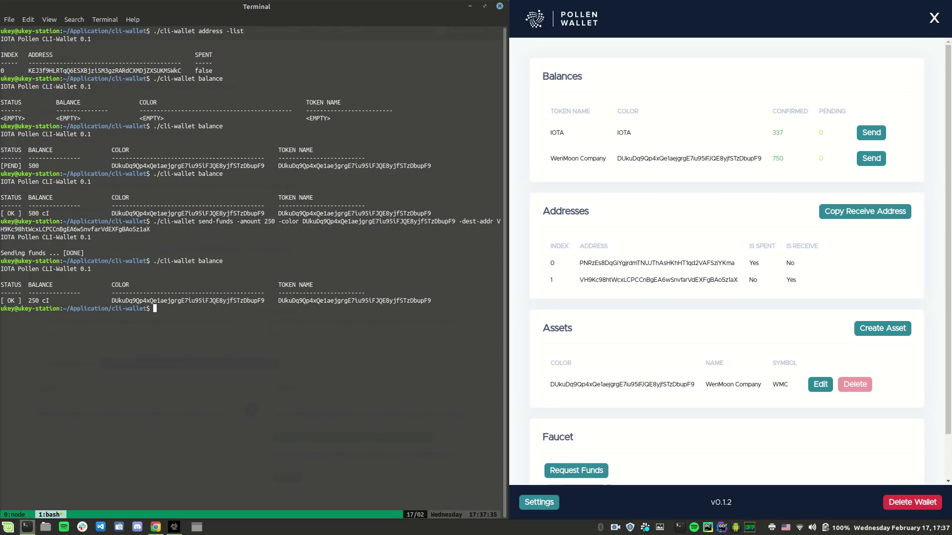